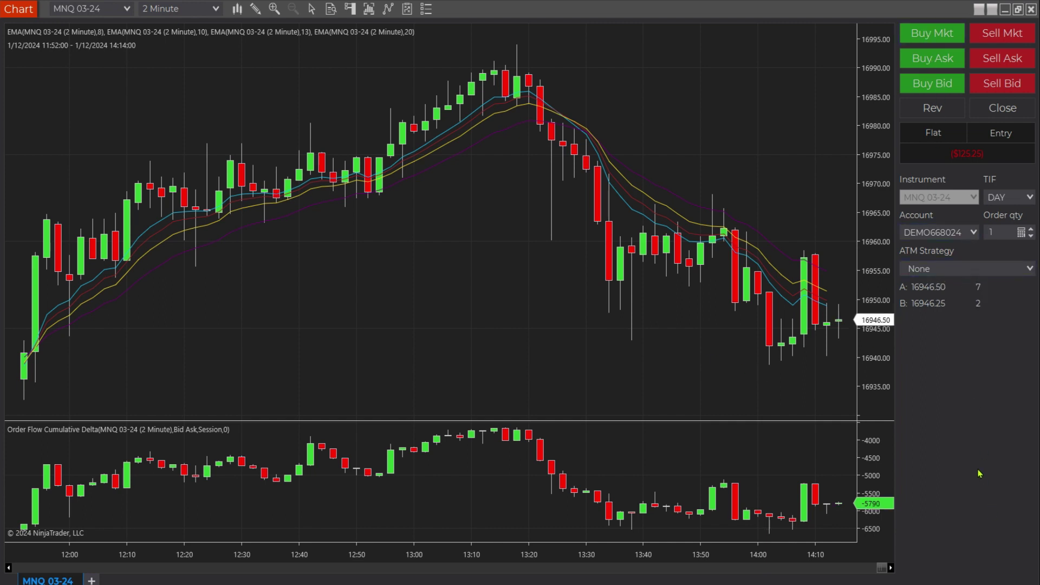
Step: Hide the order entry panel from the chart, then show it again beside the chart
click(351, 10)
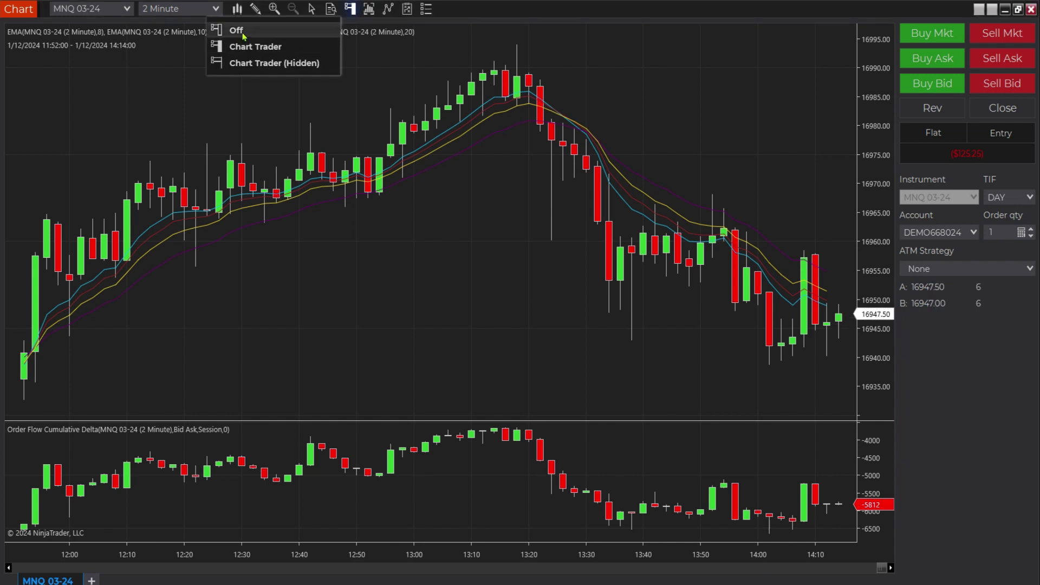
click(240, 31)
click(351, 10)
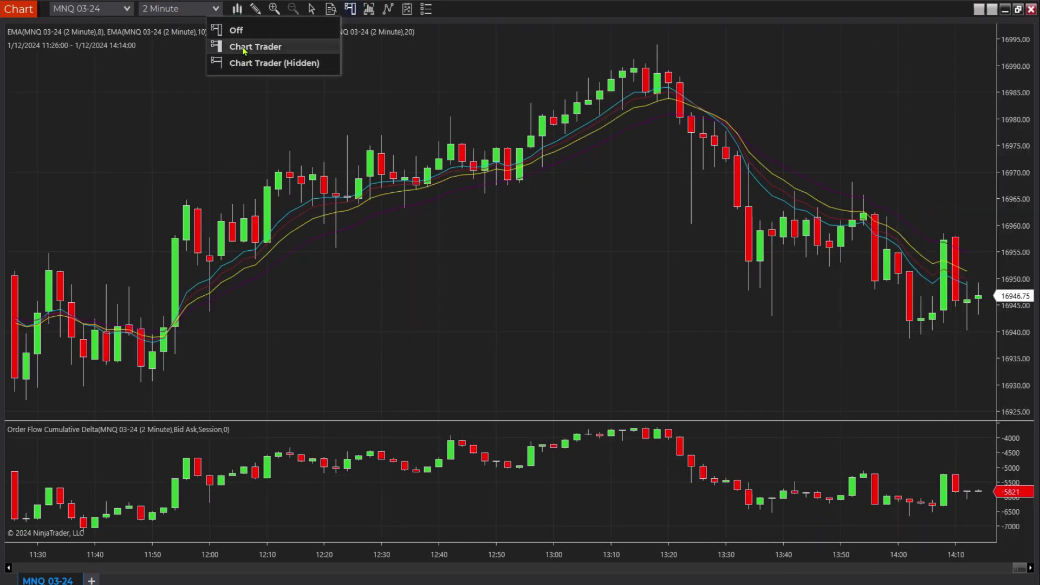
click(243, 46)
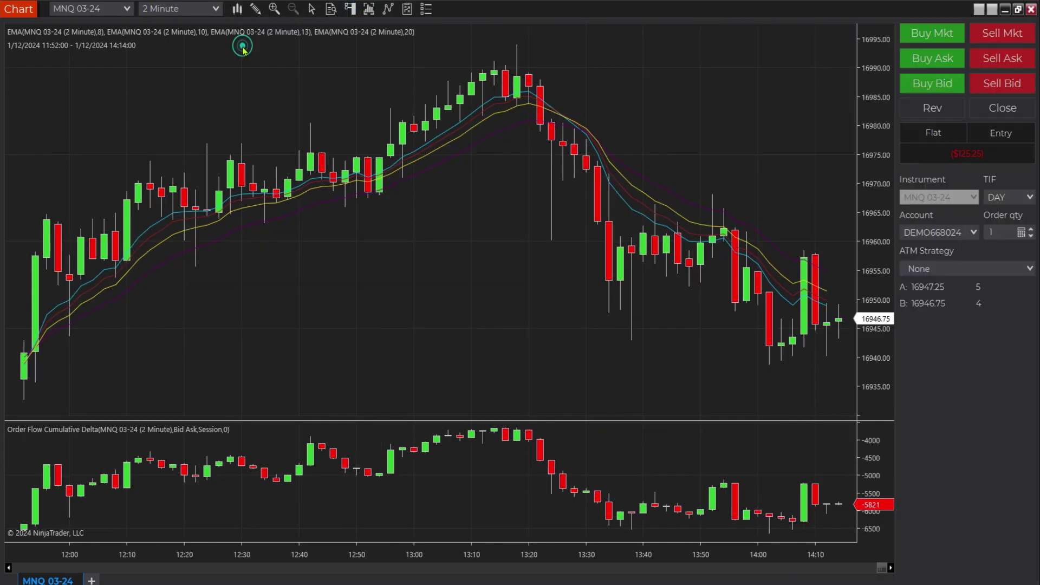
Step: Choose the Custom ATM strategy for 1 contract with a Target 1 stop loss of 20
click(956, 269)
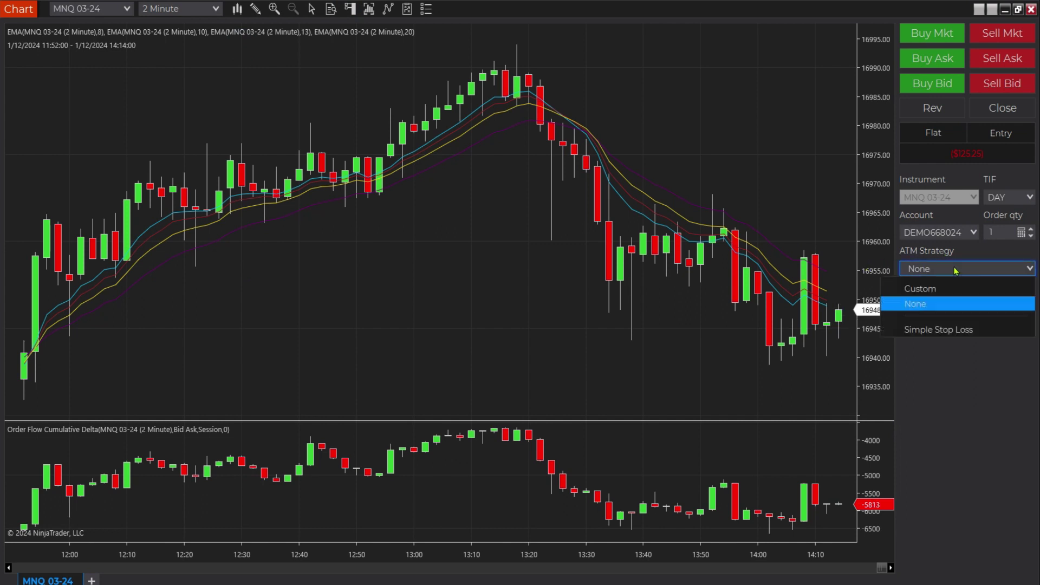
click(941, 294)
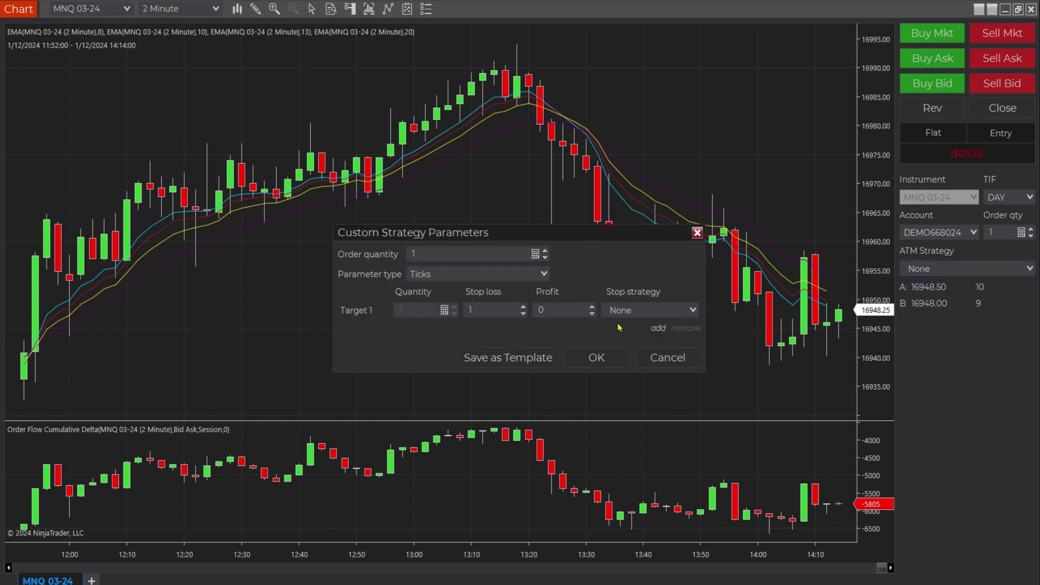
click(439, 257)
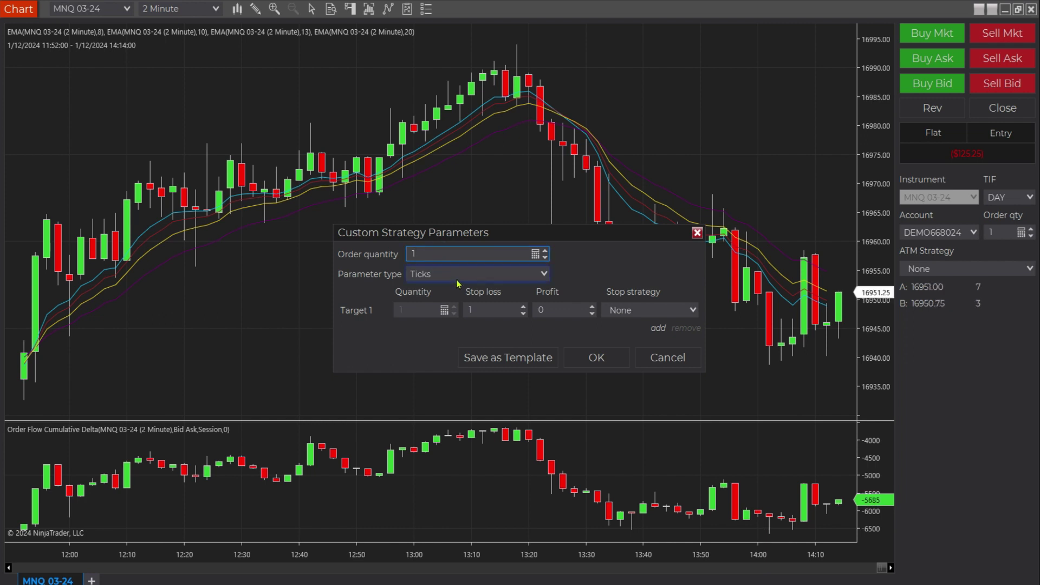
click(477, 309)
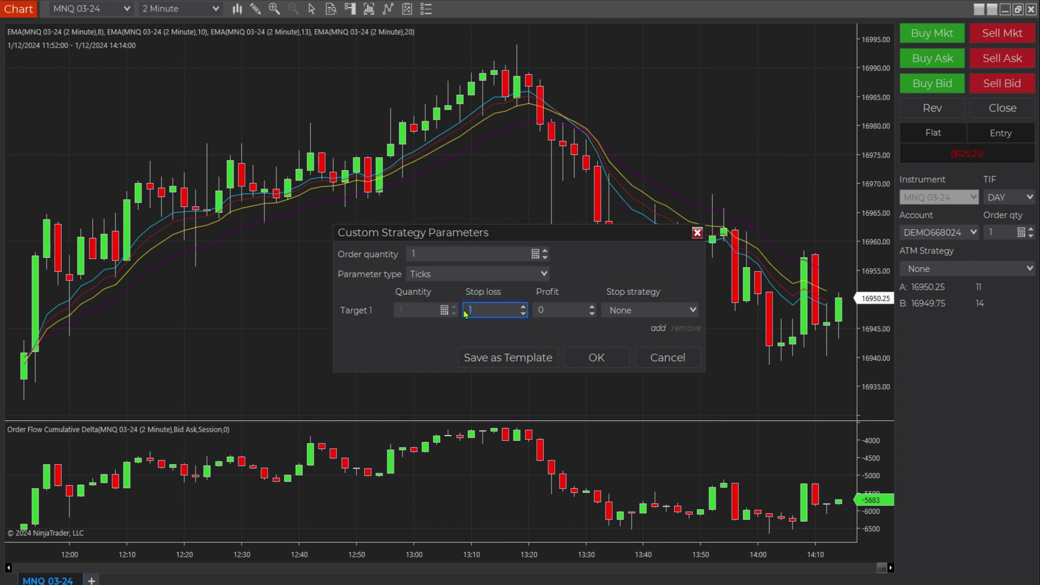
text(20)
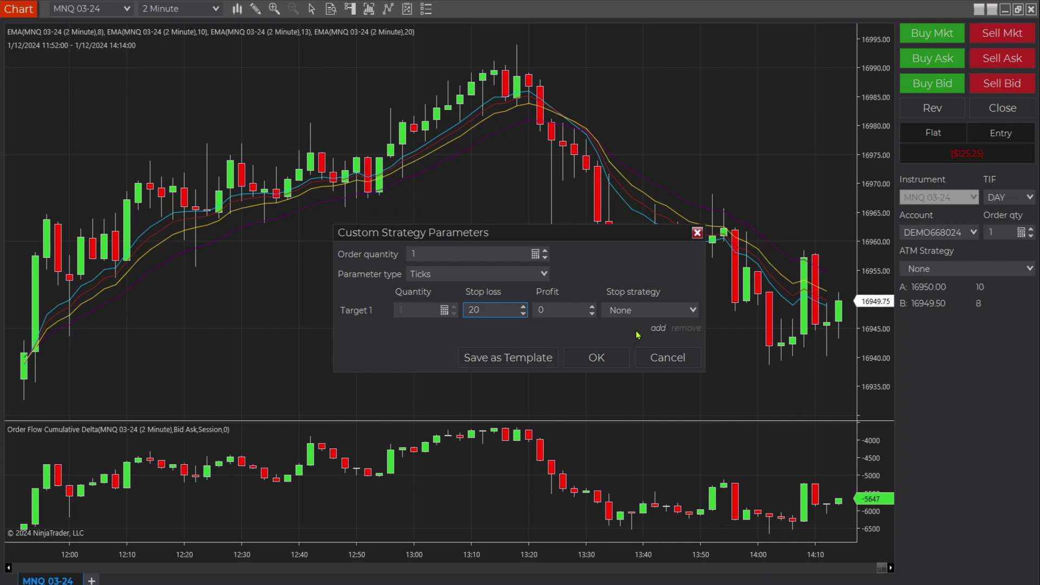
Step: Keep the parameters in Ticks with a 0 profit target, leaving the stop strategy unchanged
click(485, 277)
click(485, 277)
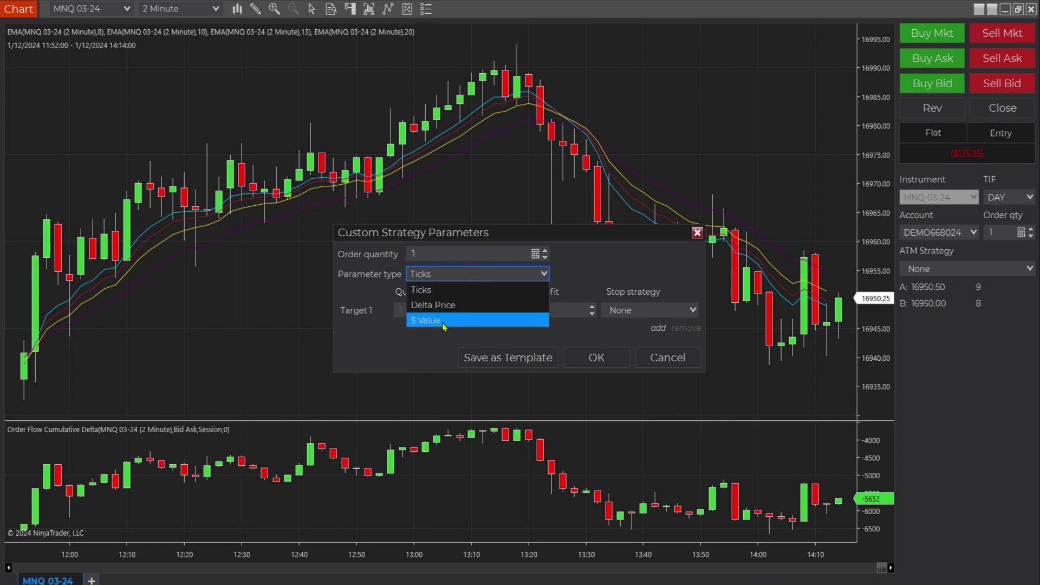
click(606, 264)
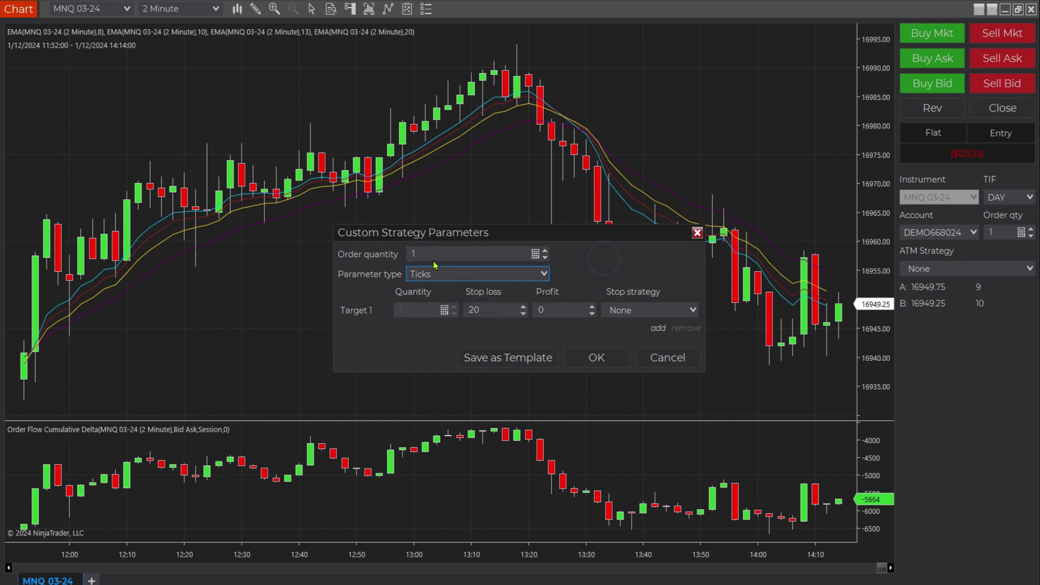
click(549, 310)
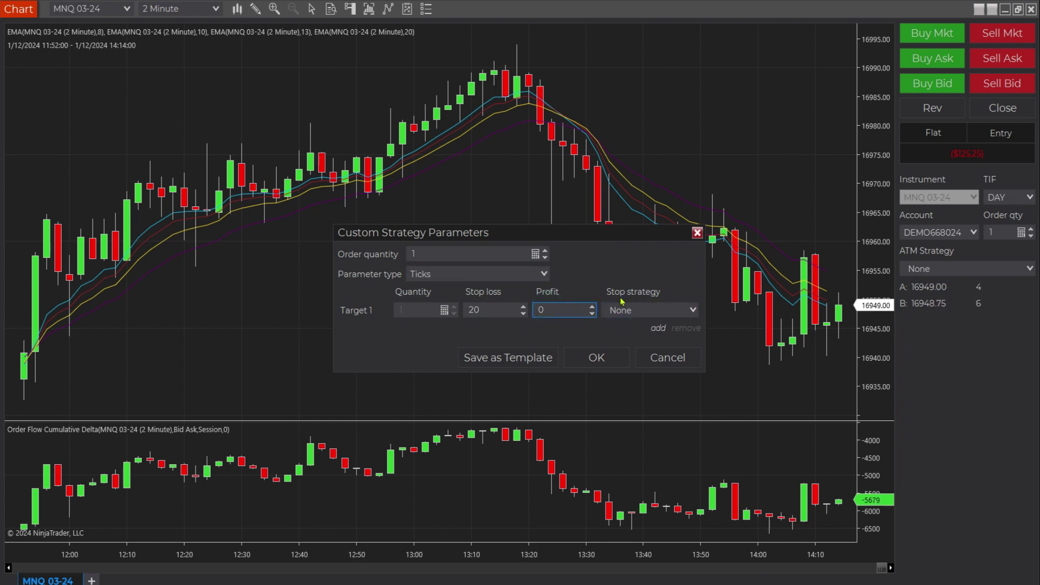
click(636, 309)
click(665, 264)
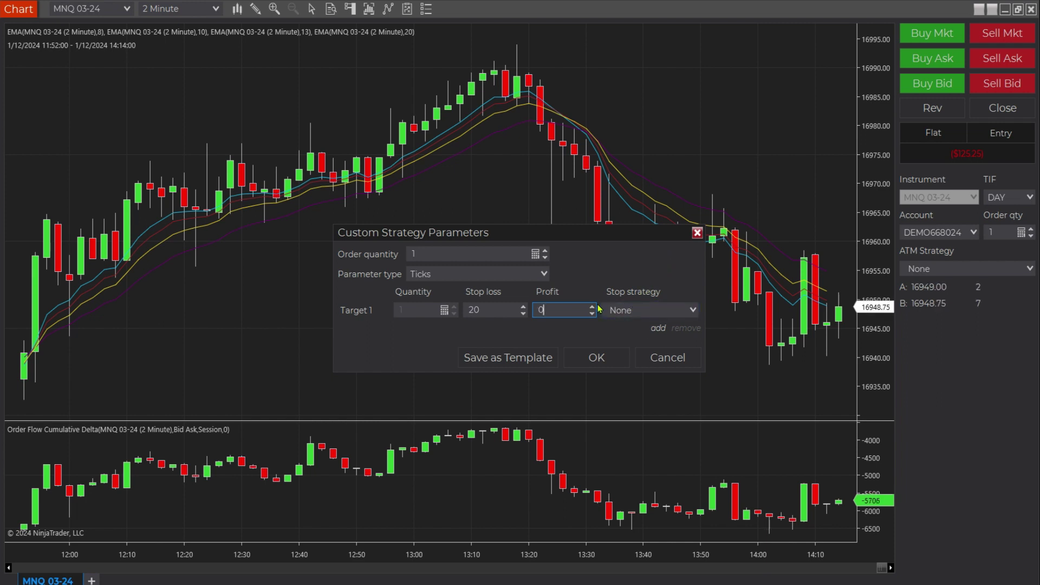
Step: Select Auto Trail as the Custom strategy's stop strategy
click(635, 310)
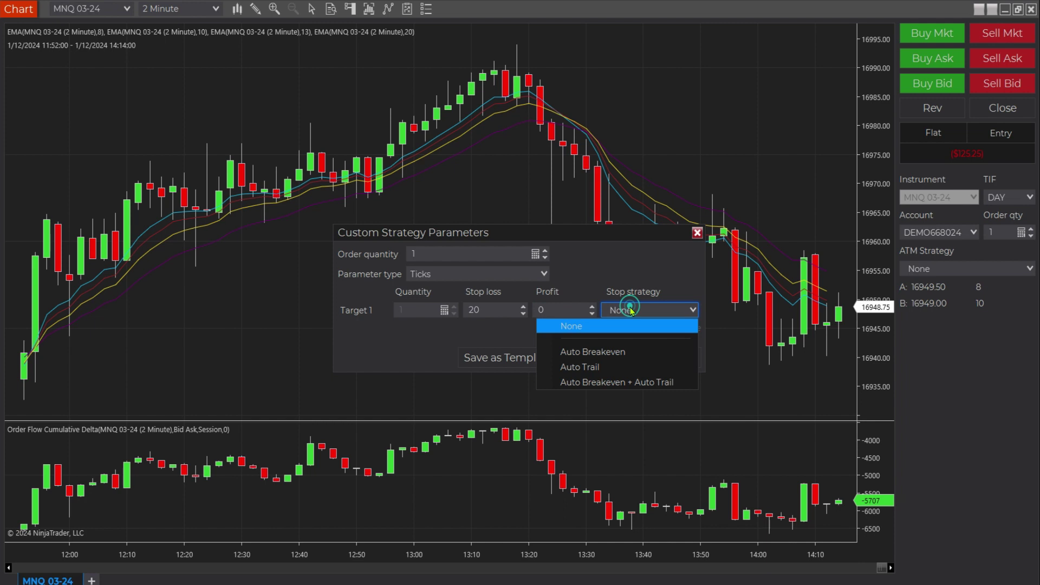
click(589, 366)
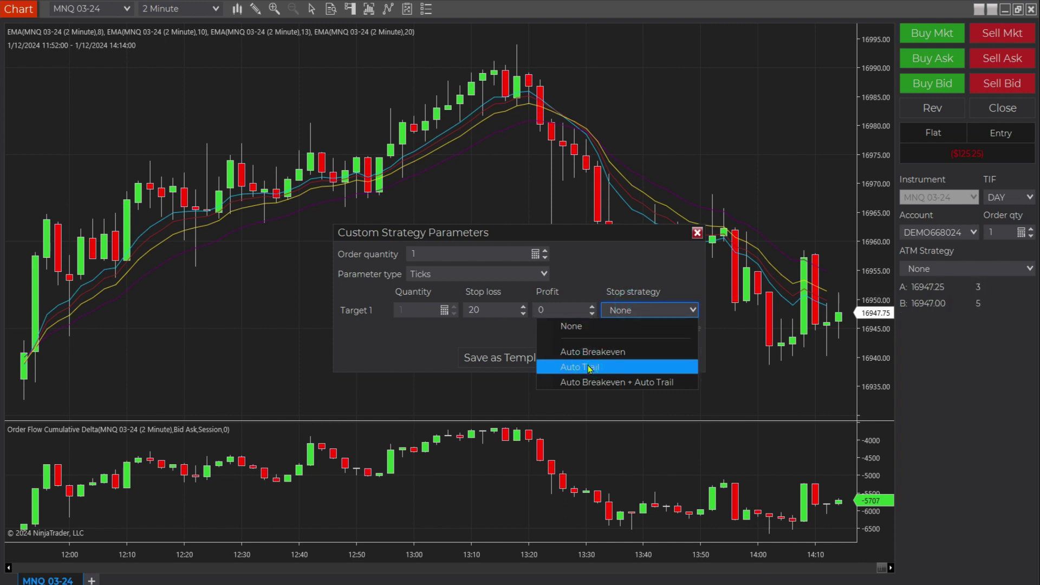
click(589, 366)
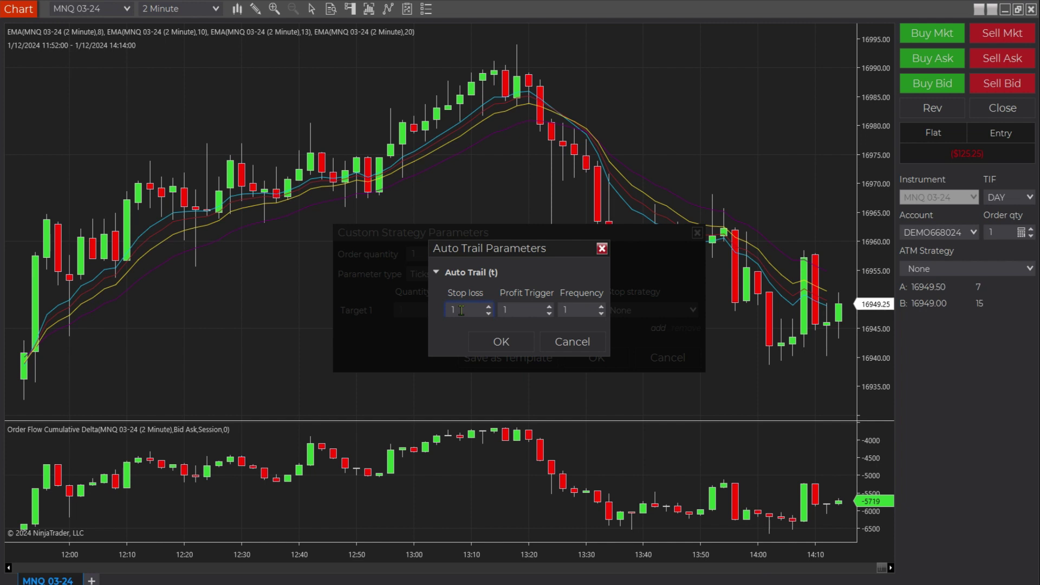
Step: Set Auto Trail to 12-tick stop loss, 16 profit trigger, frequency 1, and apply both dialogs
double_click(461, 311)
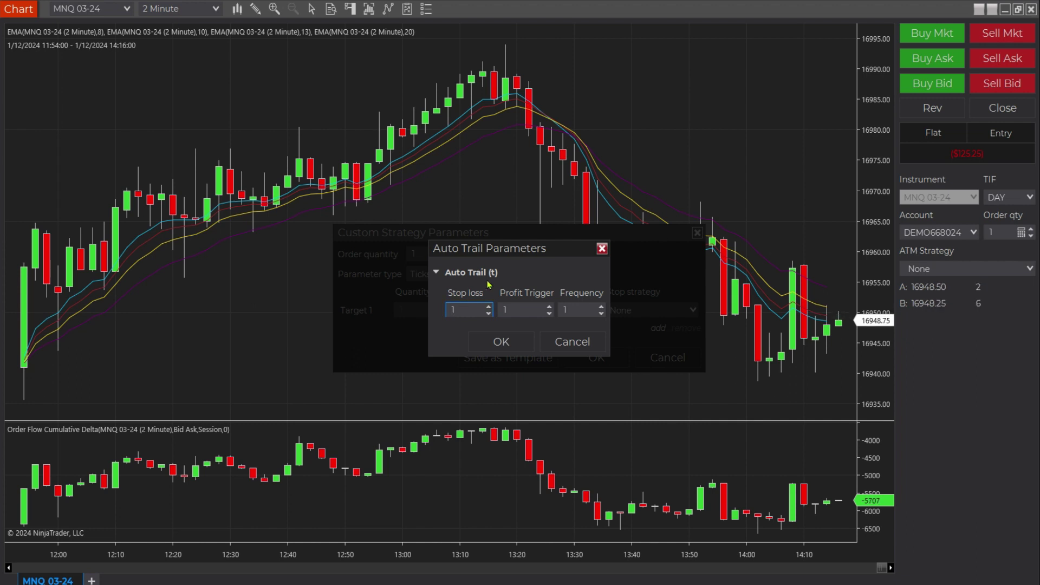
double_click(468, 307)
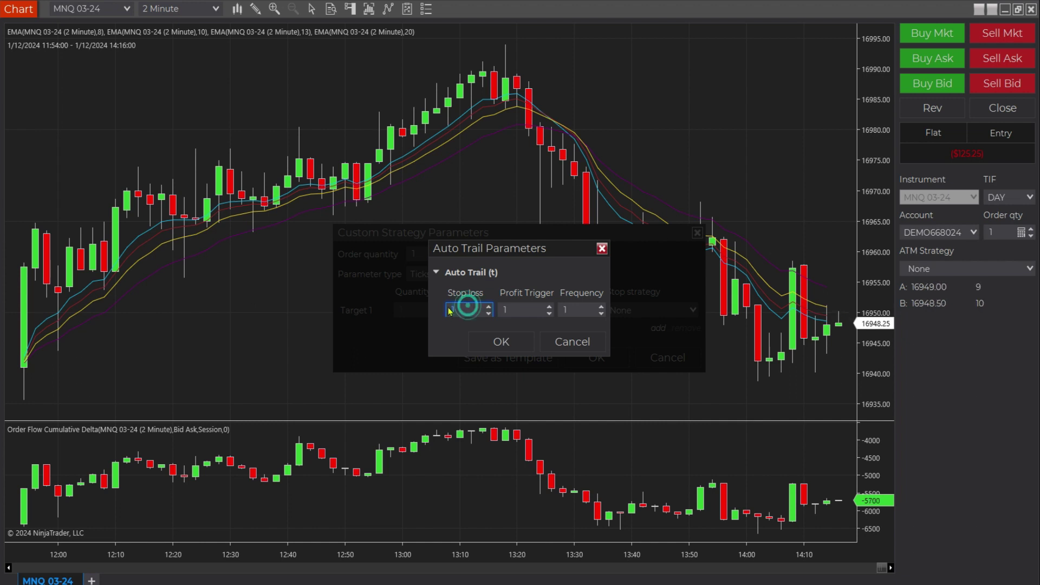
text(12)
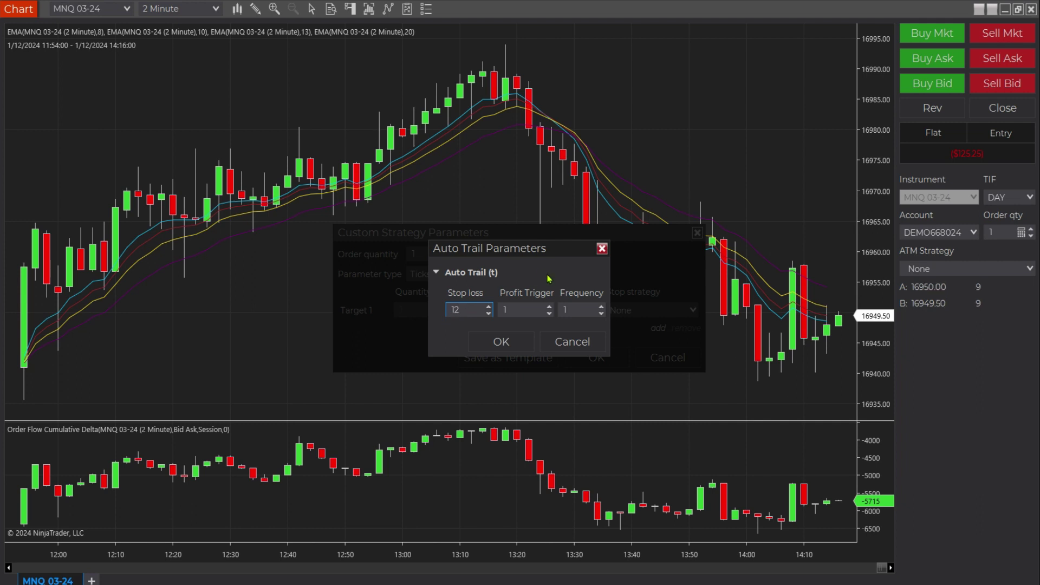
click(525, 308)
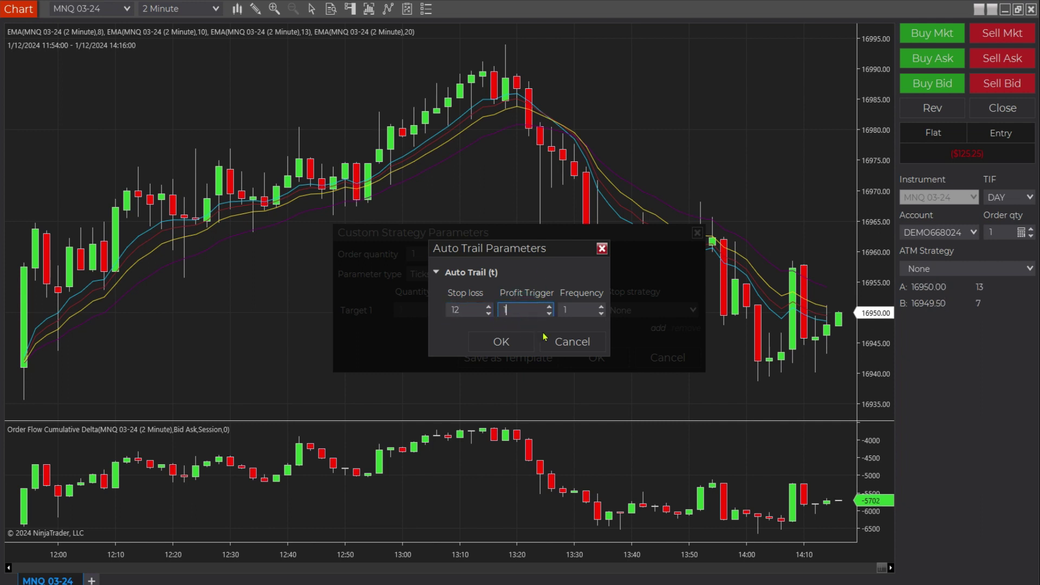
text(6)
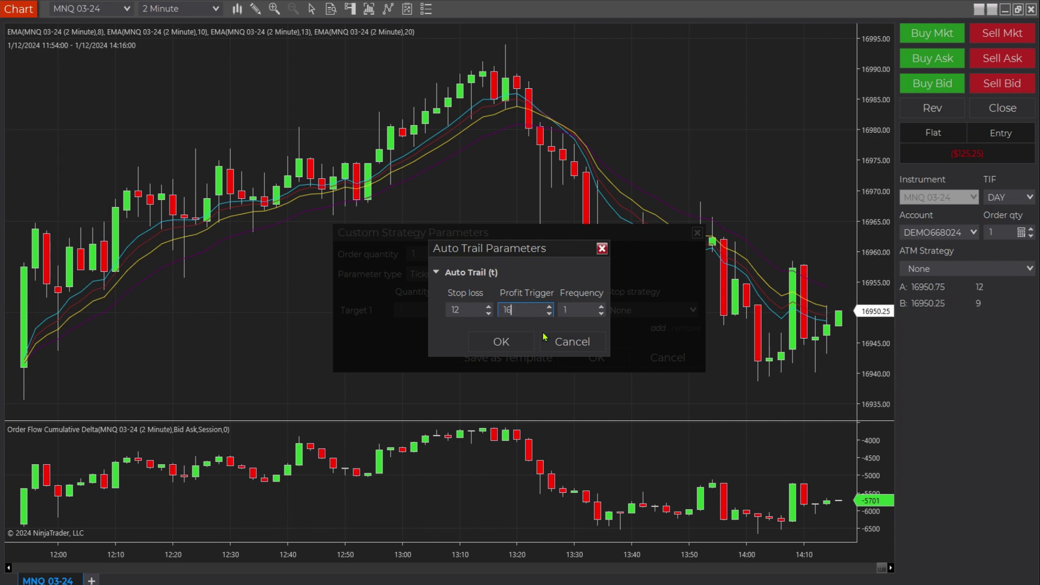
click(571, 310)
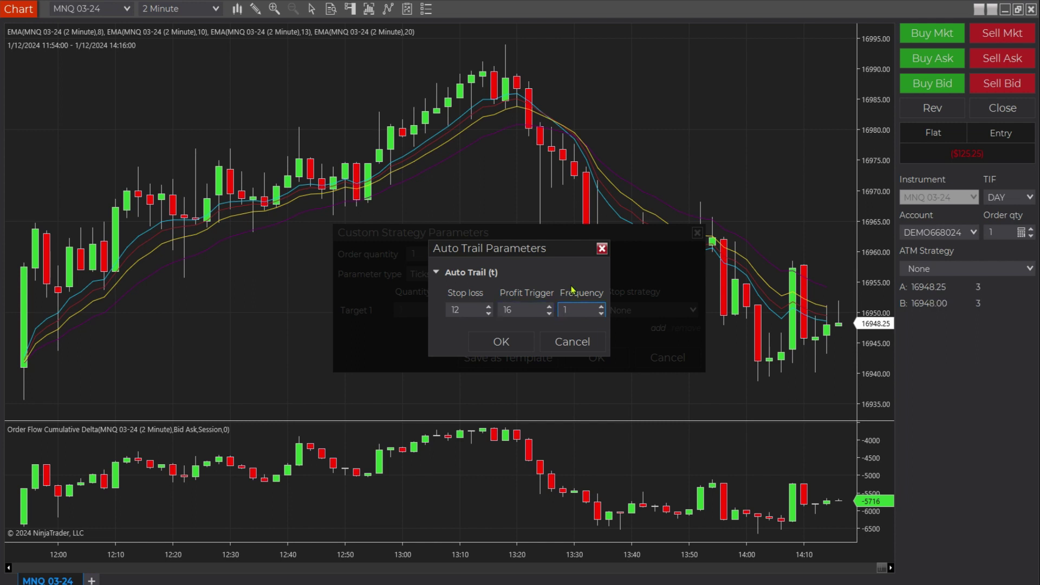
click(520, 341)
click(596, 357)
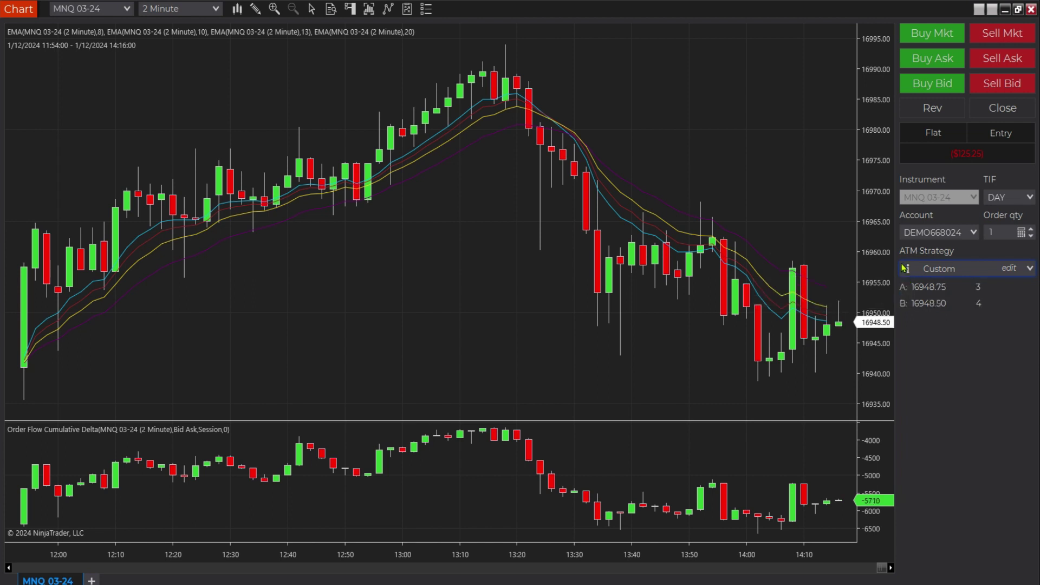
Step: Buy 1 MNQ 03-24 contract at market and confirm the order
click(929, 37)
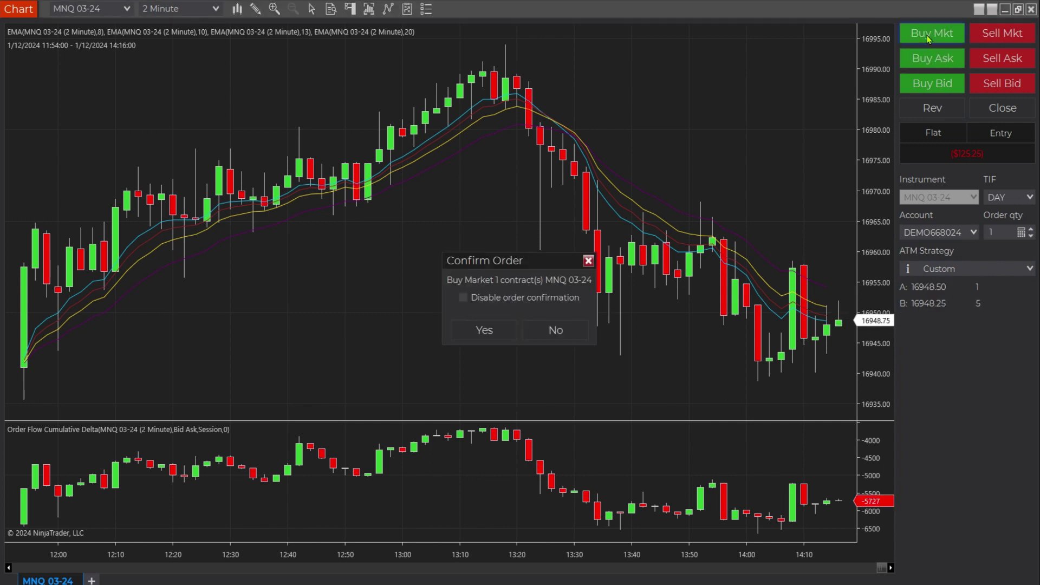
click(484, 330)
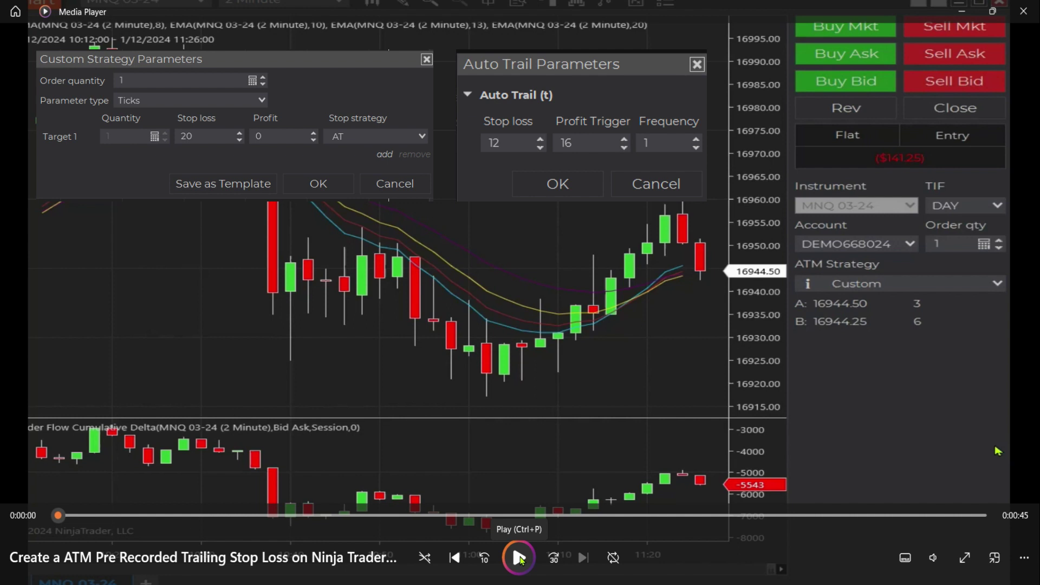
Step: Play the replay to 0:20 and draw a cyan line under the ATM Strategy Custom entry
click(519, 558)
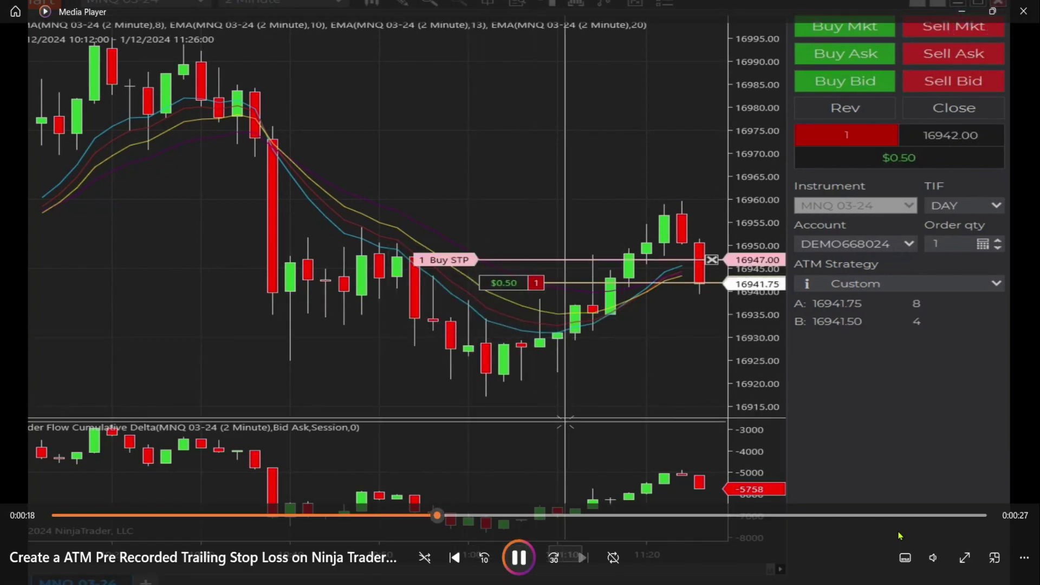
click(519, 558)
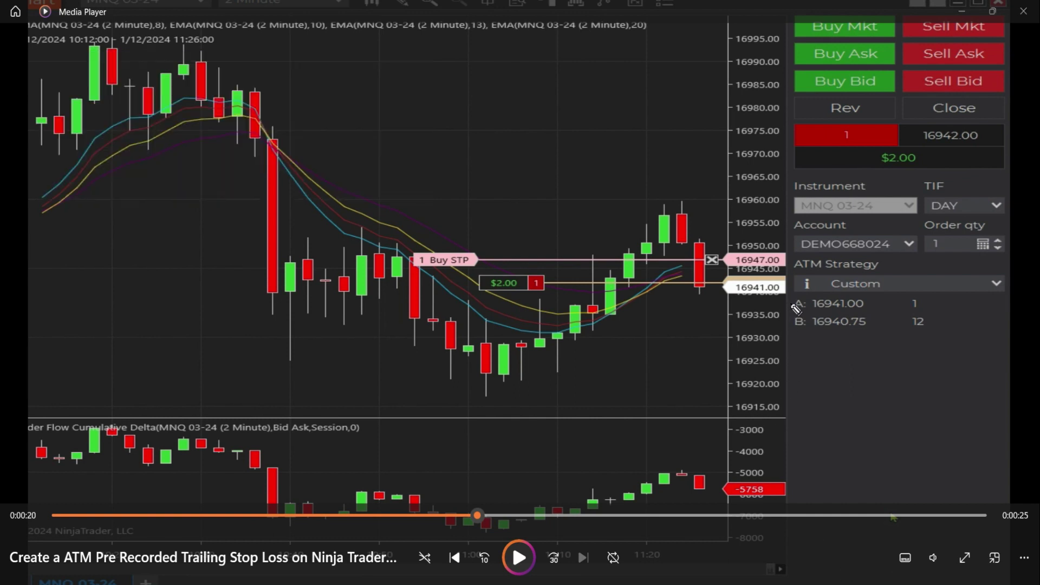
drag(792, 305, 850, 300)
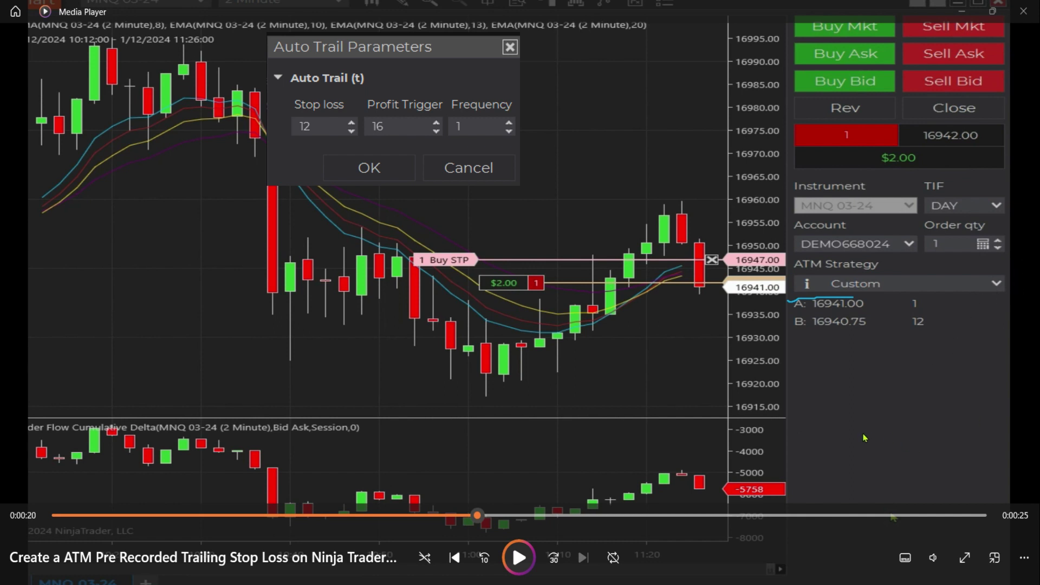
Step: Run the replay until the trailed Buy STP fills near 16936 and the position is flat
click(518, 558)
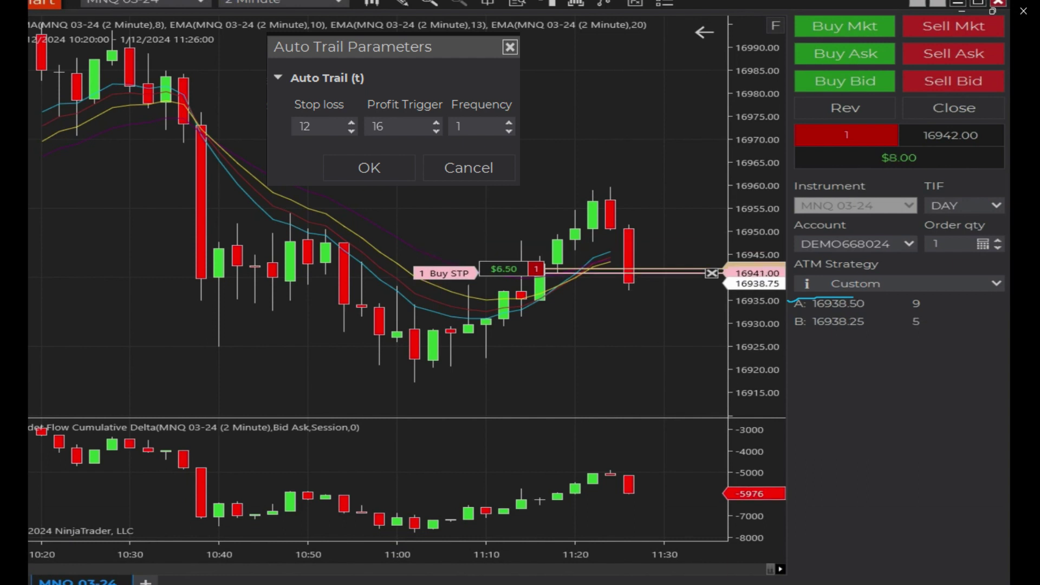
click(867, 482)
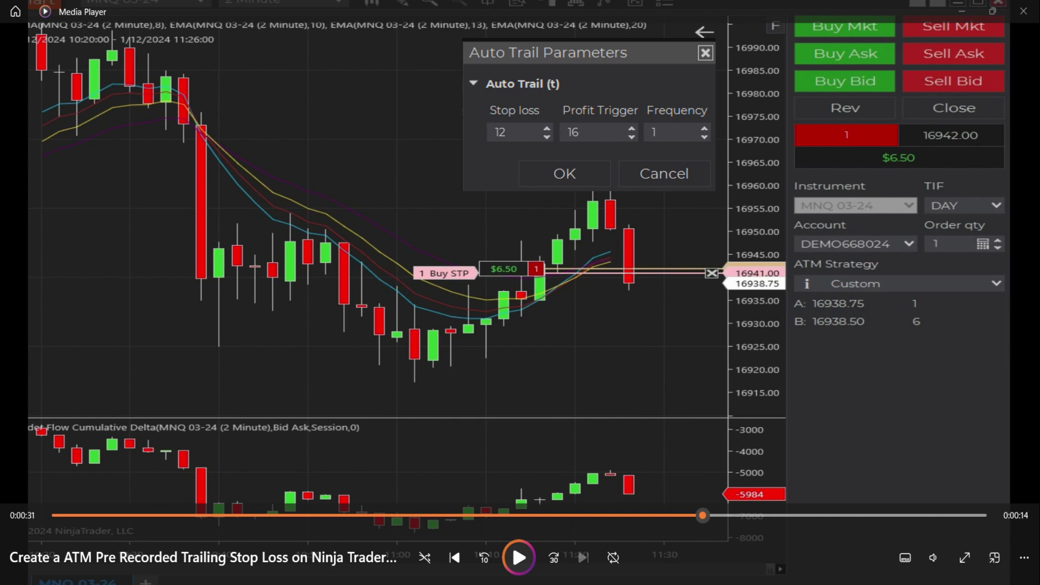
click(516, 558)
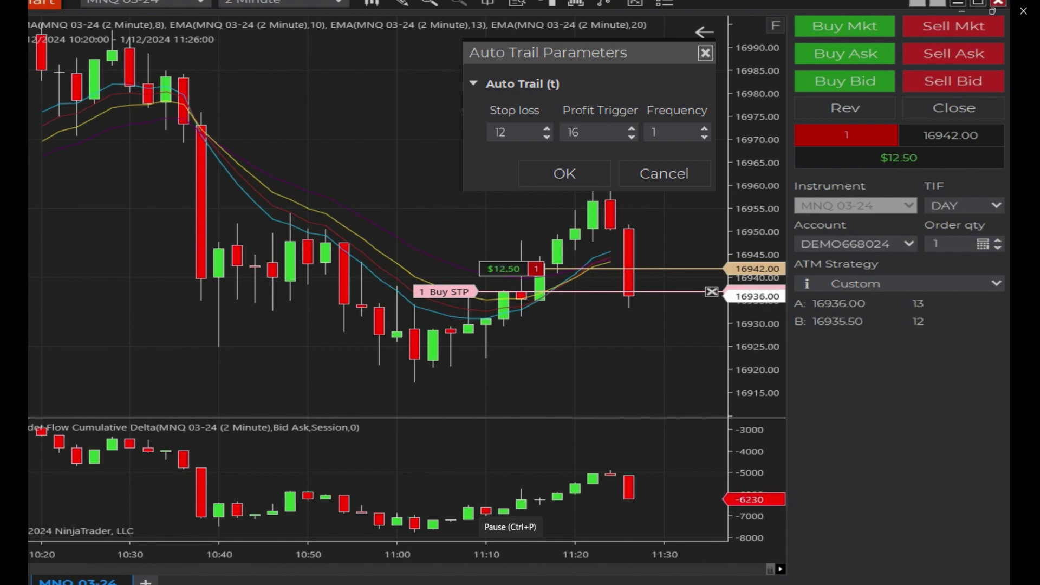
key(Return)
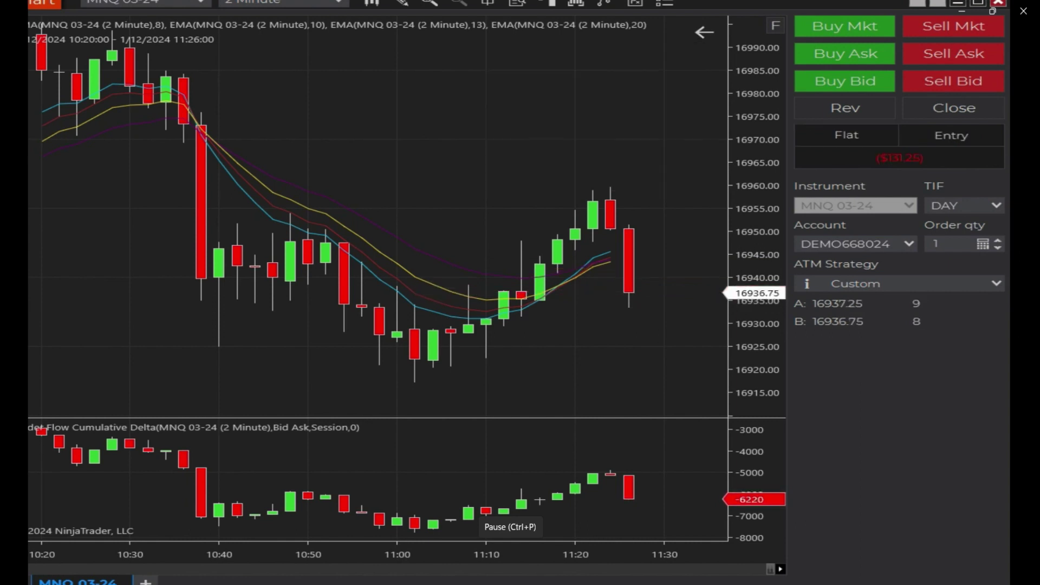
Step: Pause the Media Player replay at 0:43 after the stop-out
click(513, 559)
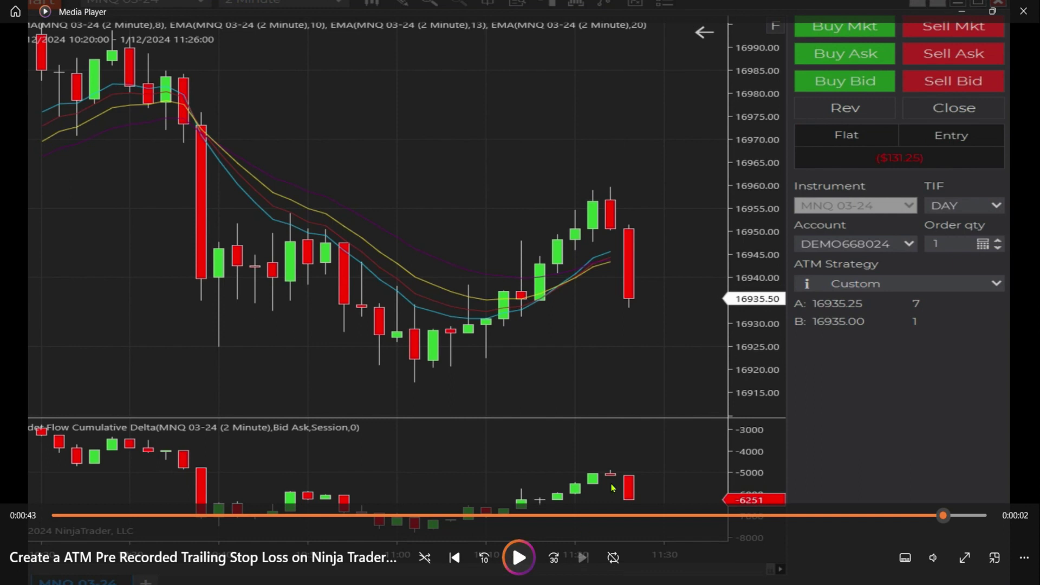